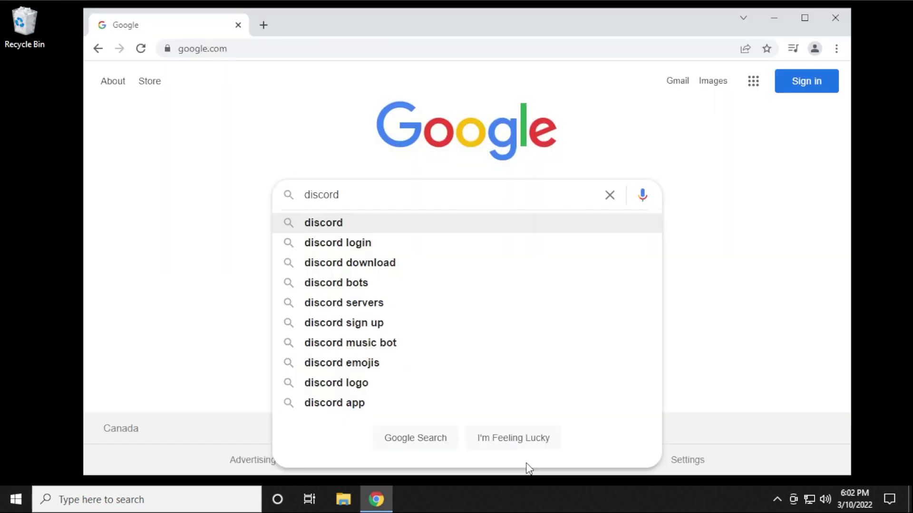
# Step: Search Google for discord and open the official discord.com result
pyautogui.press('Return')
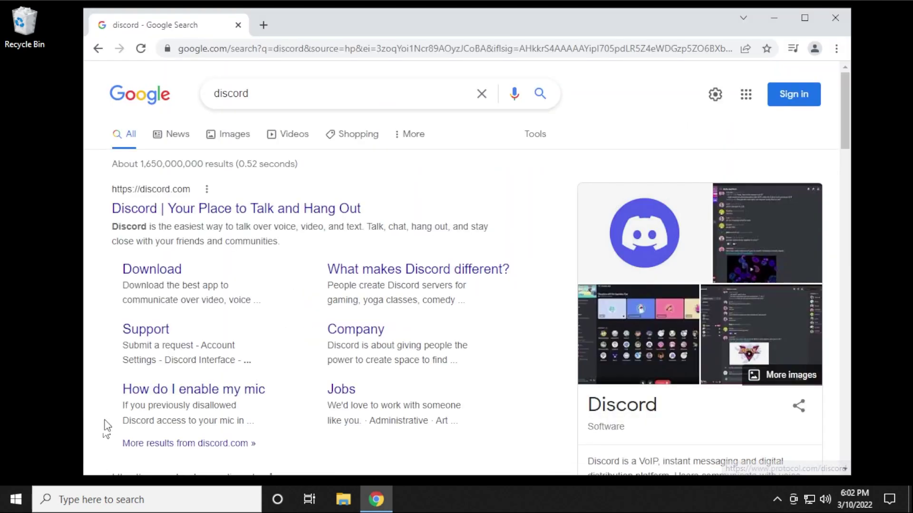
pyautogui.click(196, 209)
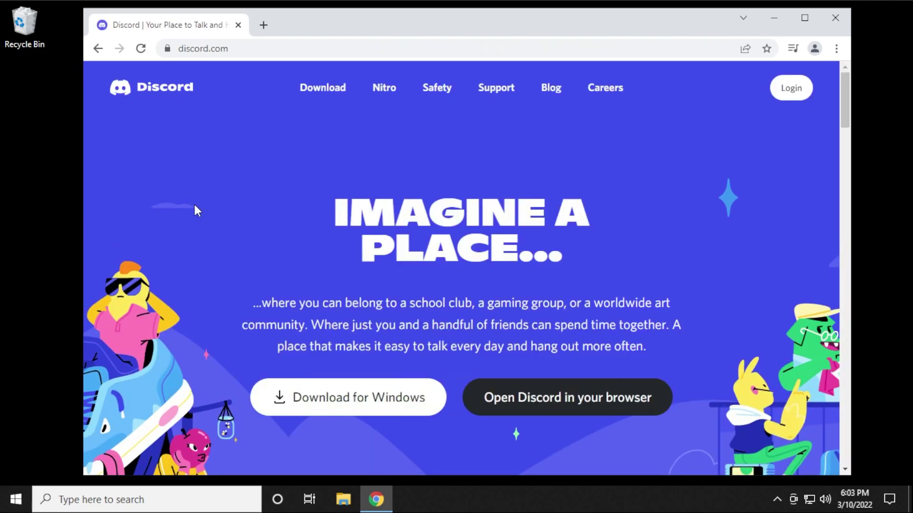
# Step: Download DiscordSetup.exe for Windows, run it, and minimize Chrome
pyautogui.click(356, 407)
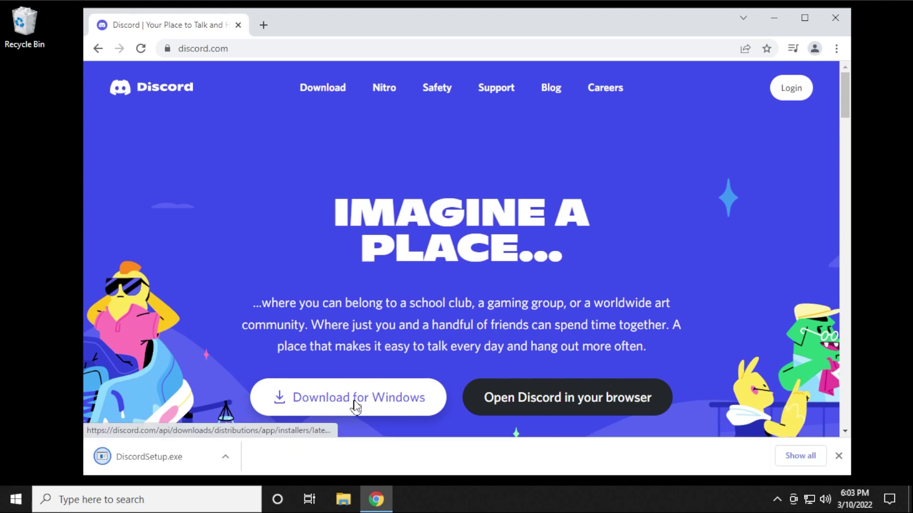
pyautogui.click(152, 459)
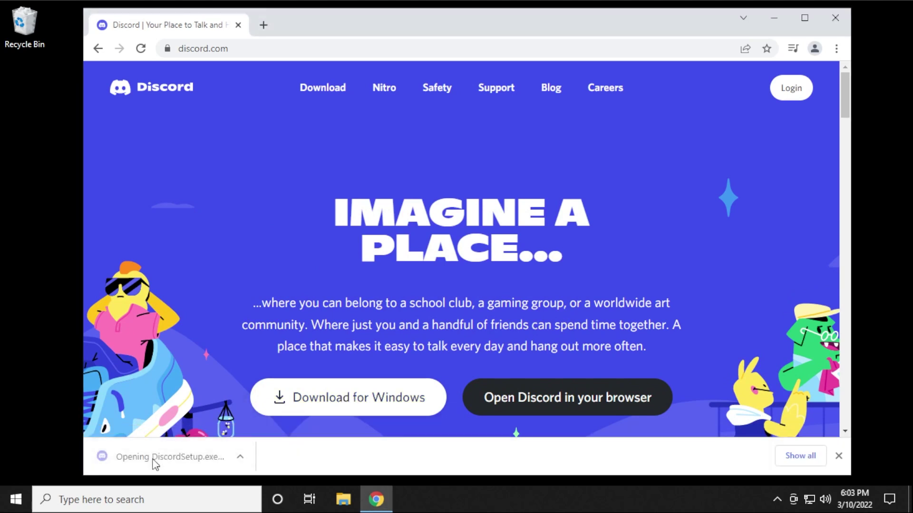
pyautogui.click(774, 18)
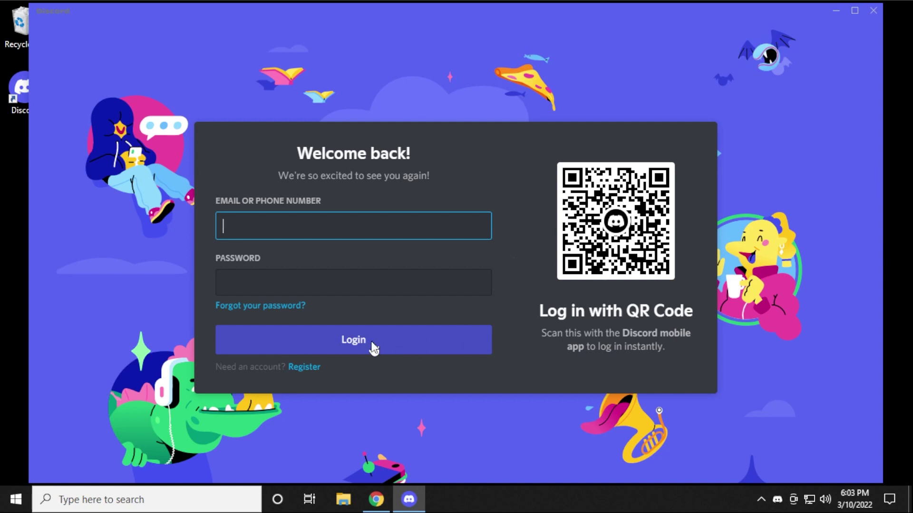
# Step: Register a new Discord account and complete the hCaptcha challenge
pyautogui.click(304, 367)
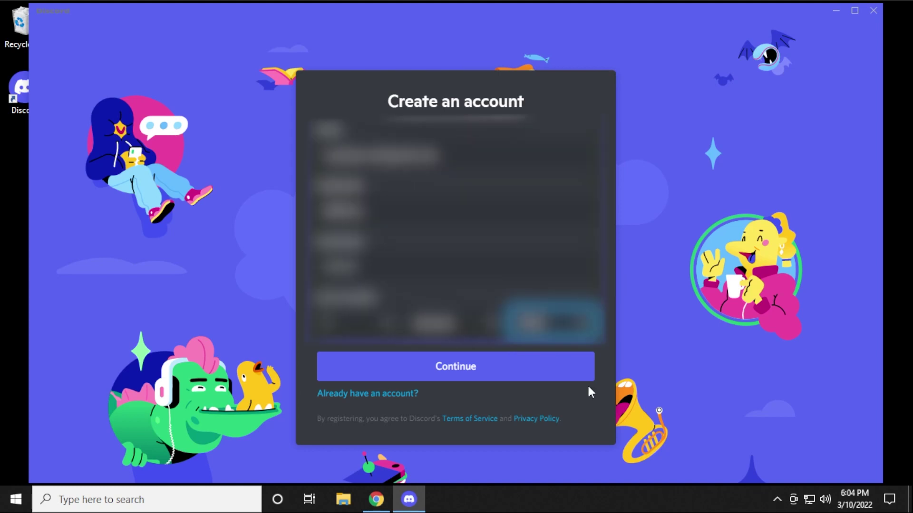
pyautogui.click(525, 372)
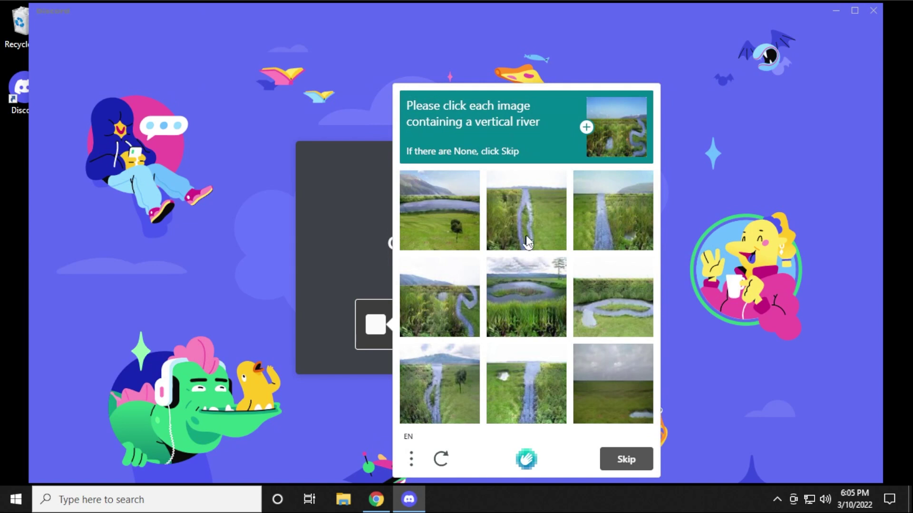
pyautogui.click(626, 459)
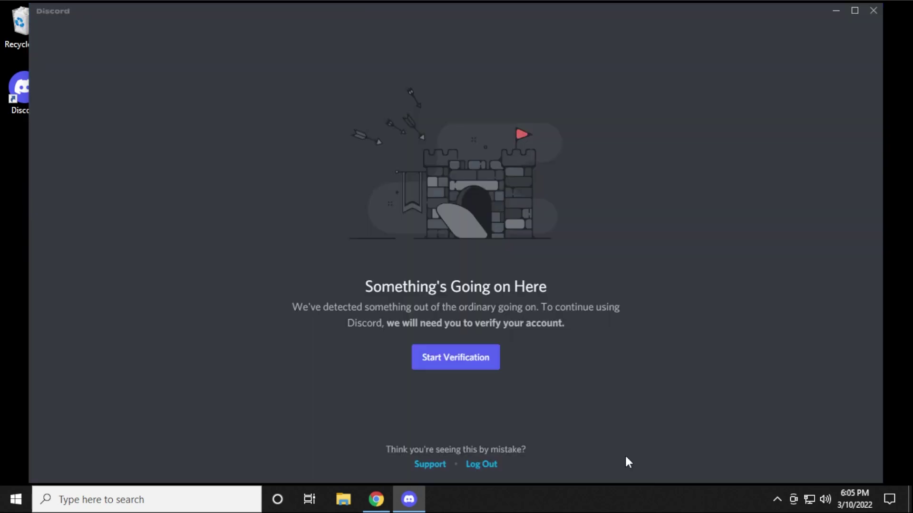
# Step: Verify the new account through the verification email to get past the prompt
pyautogui.click(463, 366)
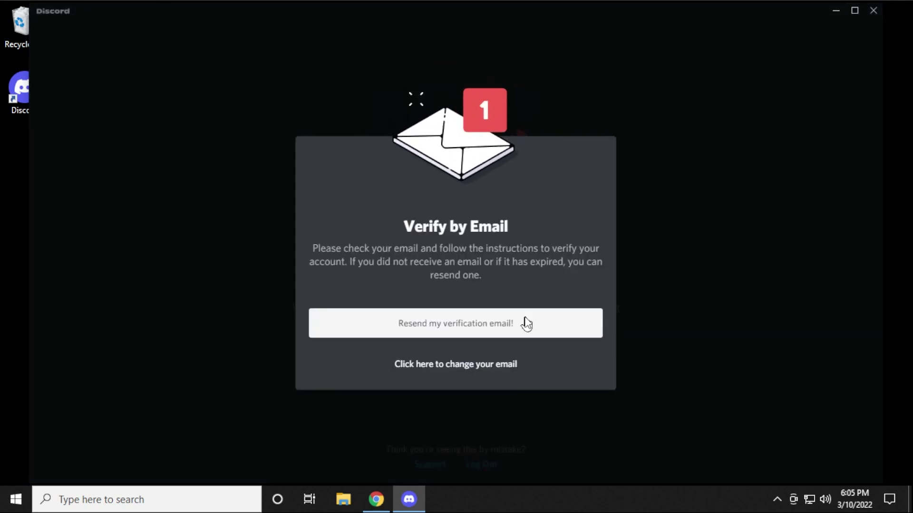
pyautogui.moveTo(408, 500)
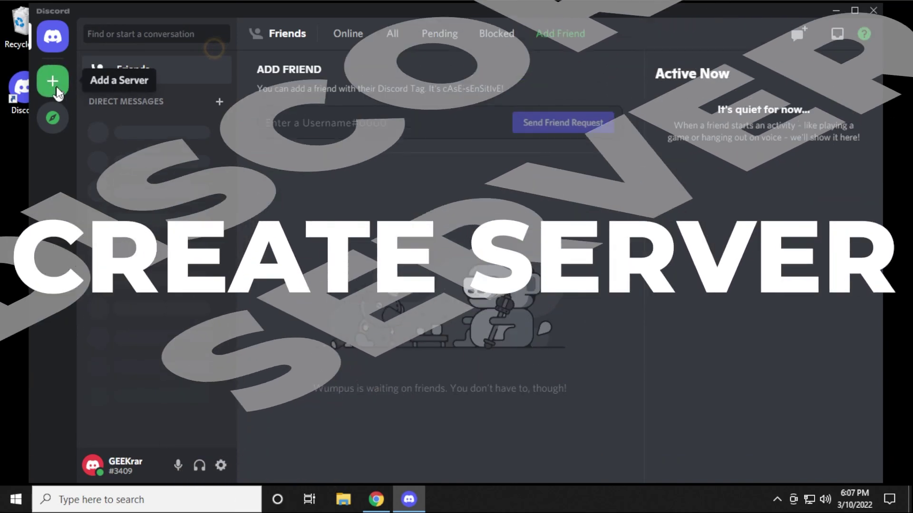
pyautogui.click(55, 85)
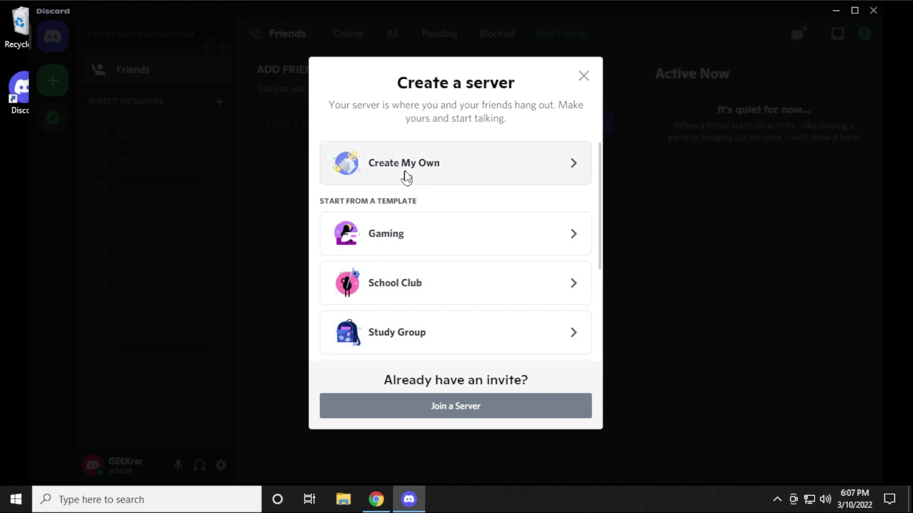
# Step: Create a server from scratch for a club or community, keeping the default name
pyautogui.click(407, 179)
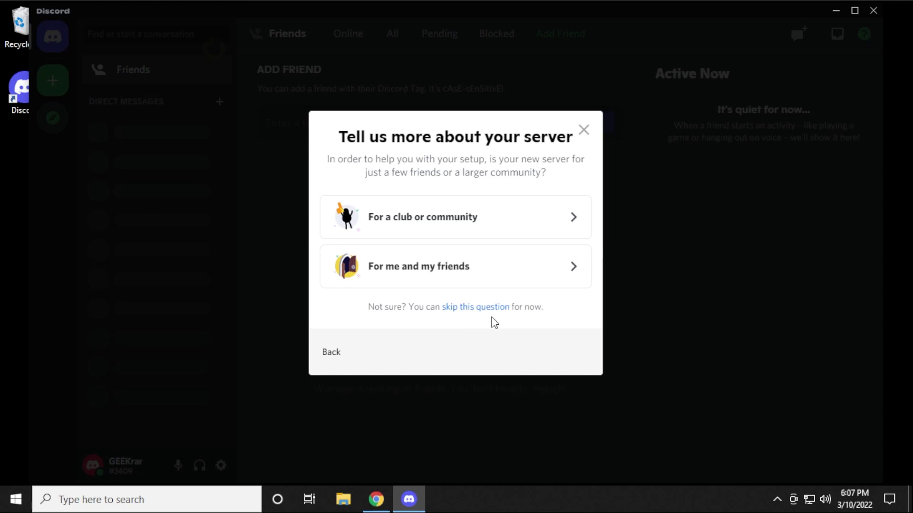
pyautogui.click(448, 230)
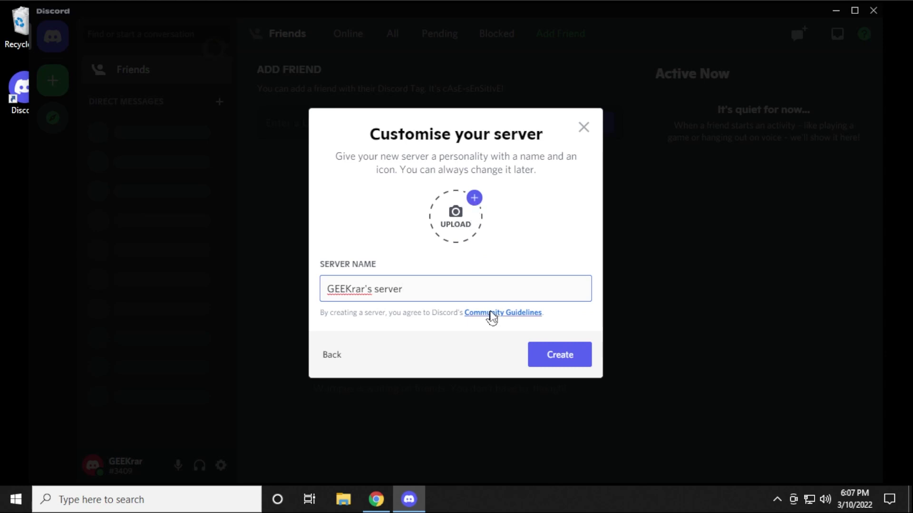
pyautogui.click(580, 360)
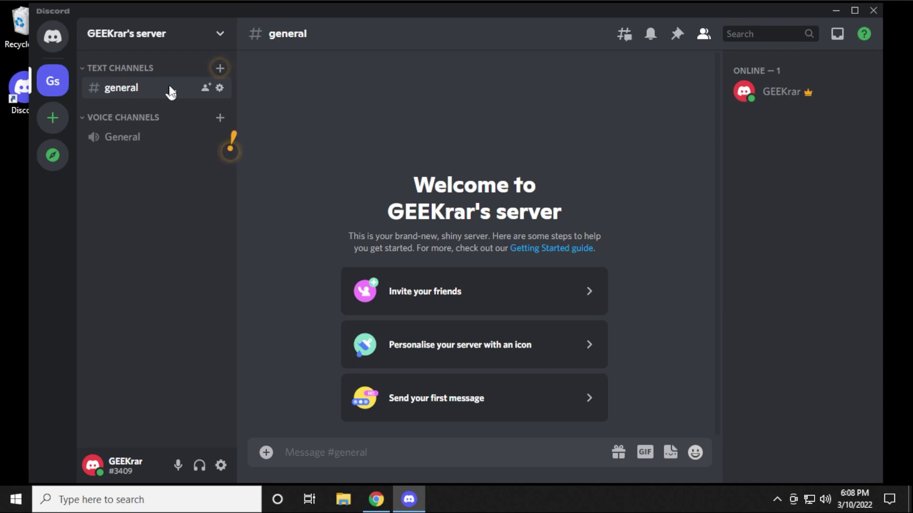
# Step: Create the welcome and announcements text channels
pyautogui.click(219, 68)
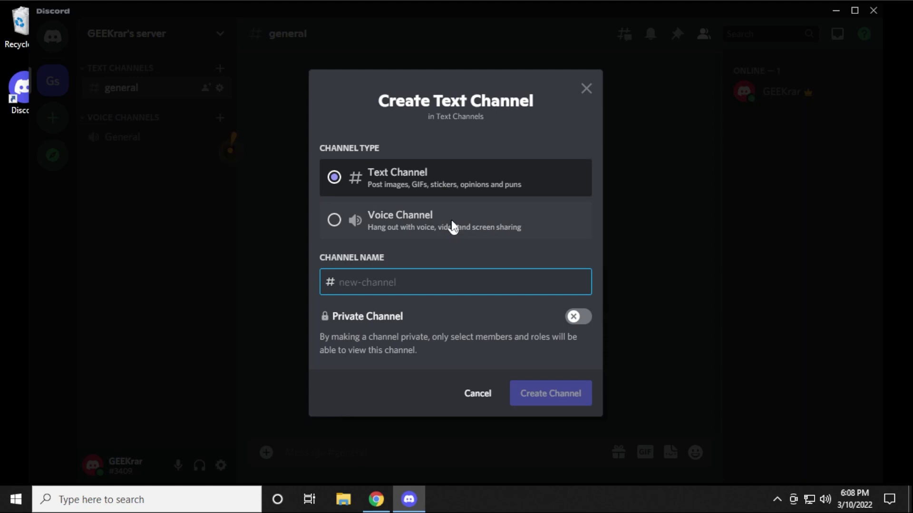
pyautogui.write('wlc')
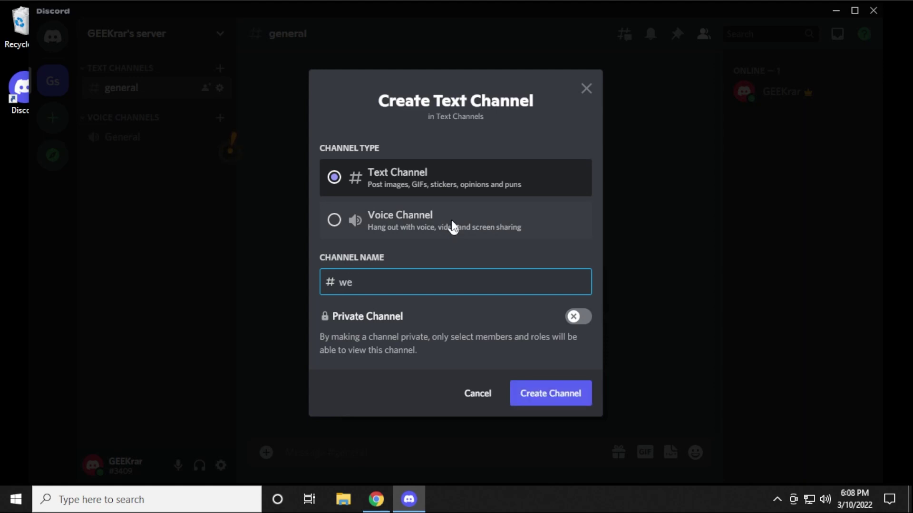
pyautogui.press('BackSpace')
pyautogui.press('BackSpace')
pyautogui.write('come')
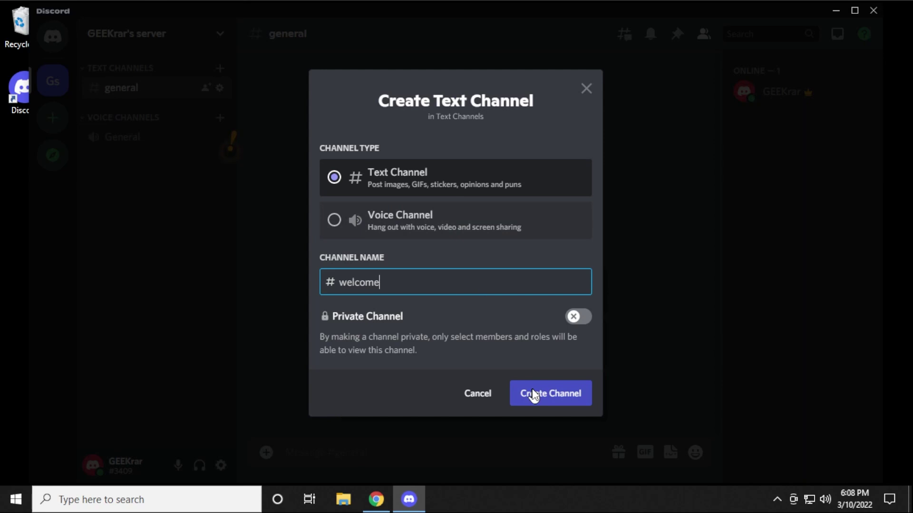
pyautogui.click(534, 395)
pyautogui.click(220, 69)
pyautogui.write('announcements')
pyautogui.click(550, 394)
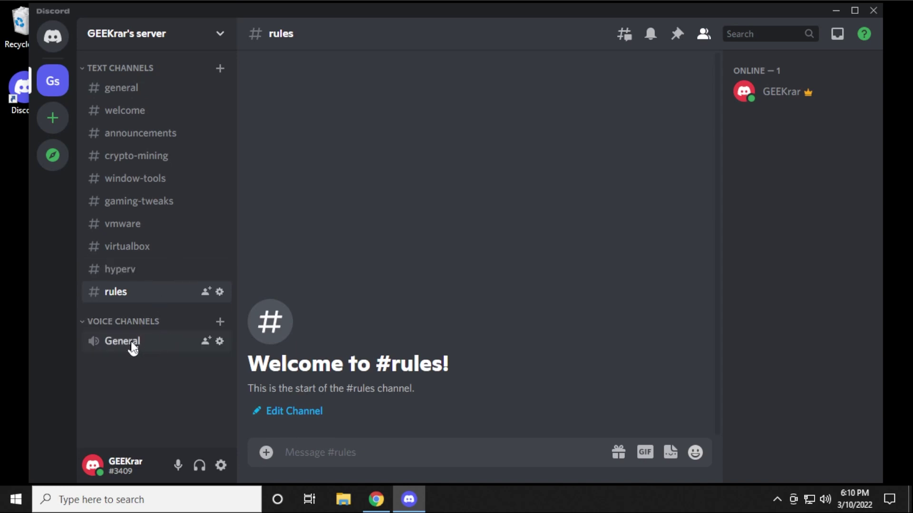
pyautogui.click(220, 323)
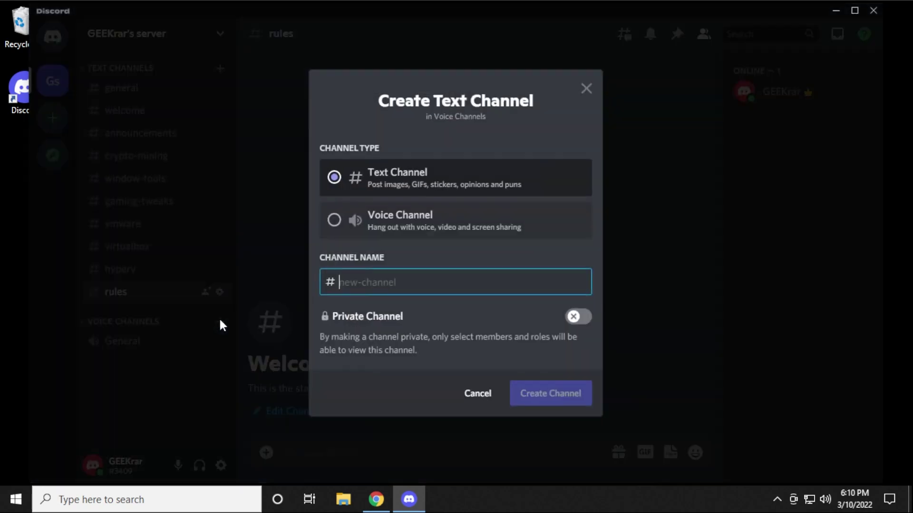
# Step: Create a voice channel named lounge
pyautogui.click(334, 220)
pyautogui.click(354, 280)
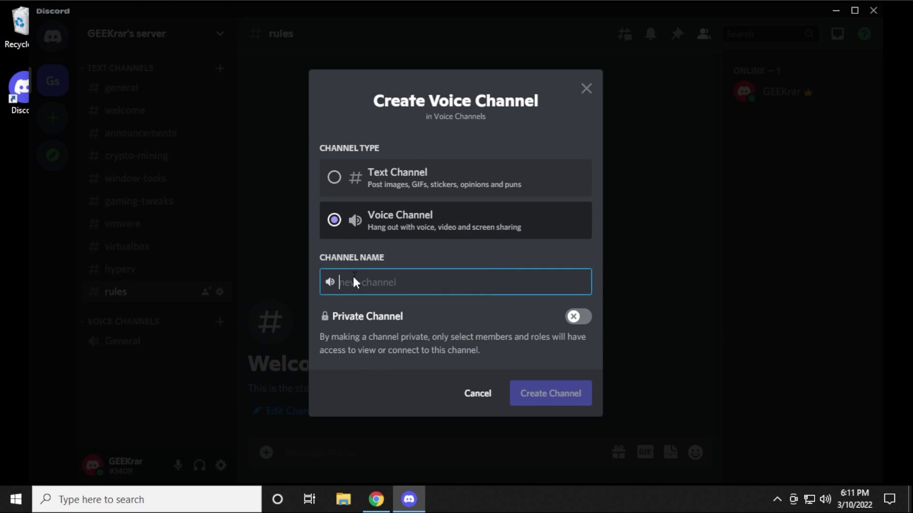
pyautogui.write('lounge')
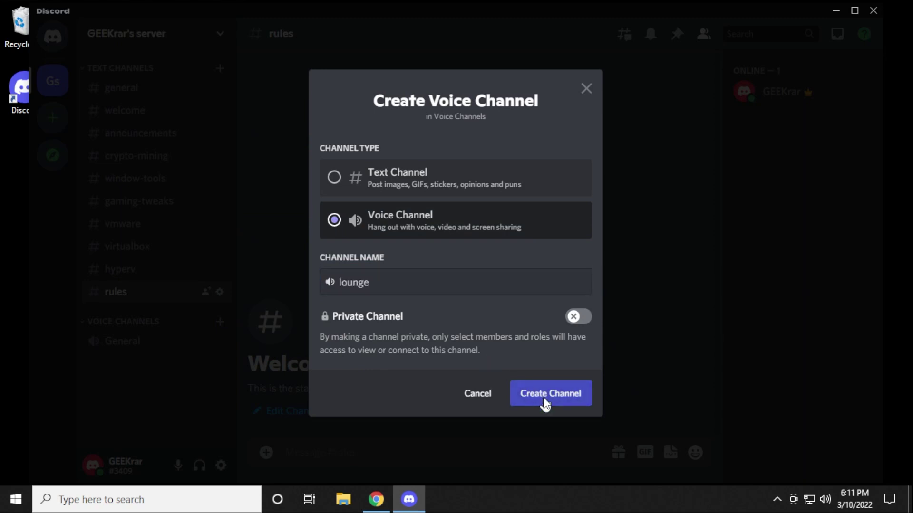
pyautogui.click(545, 403)
# Step: Join the lounge voice channel, dismiss the tip, then disconnect
pyautogui.click(129, 364)
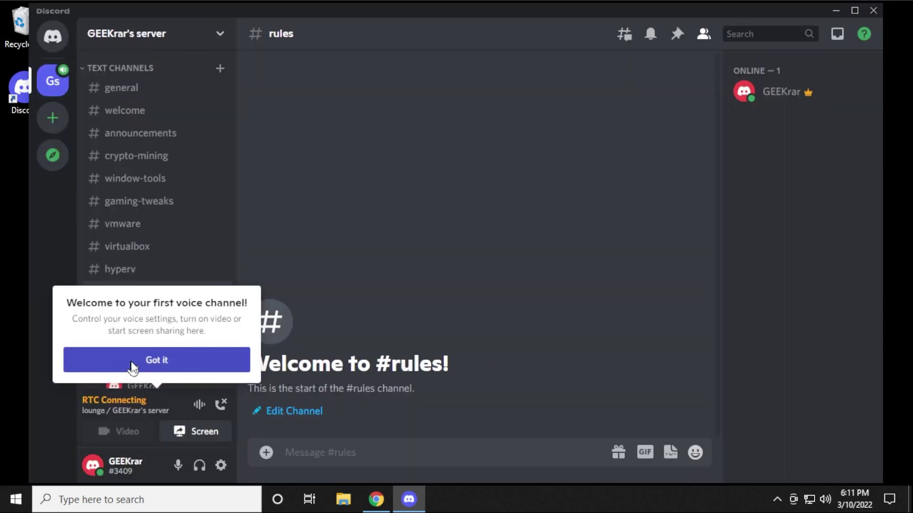
pyautogui.click(161, 362)
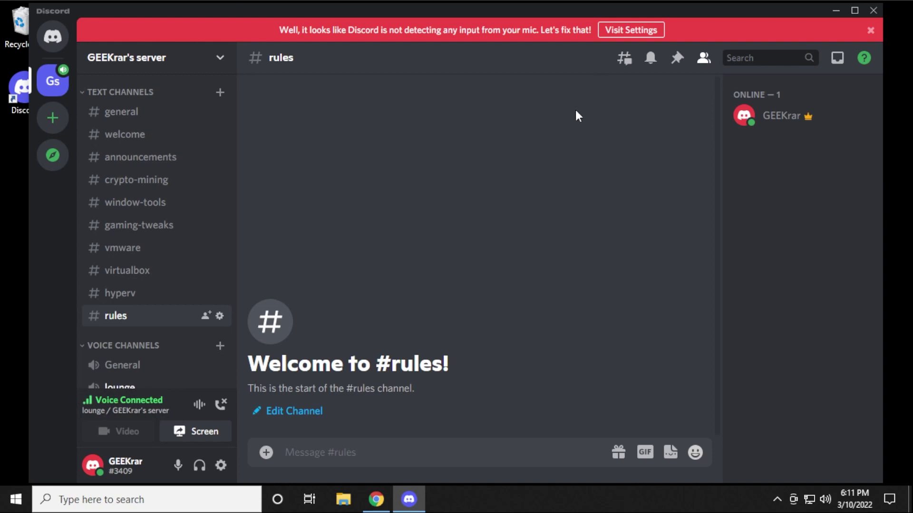
pyautogui.click(221, 406)
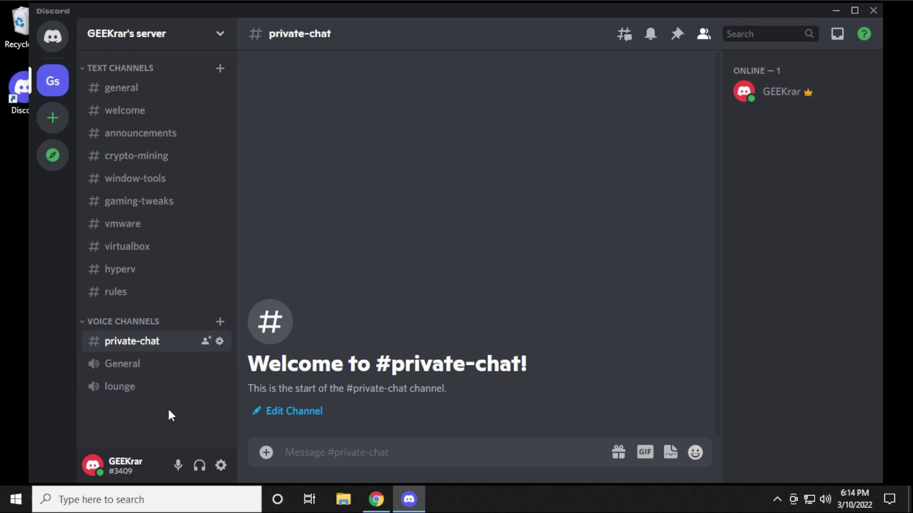
# Step: Create an empty category named Welcome and collapse the voice channels group
pyautogui.rightClick(132, 414)
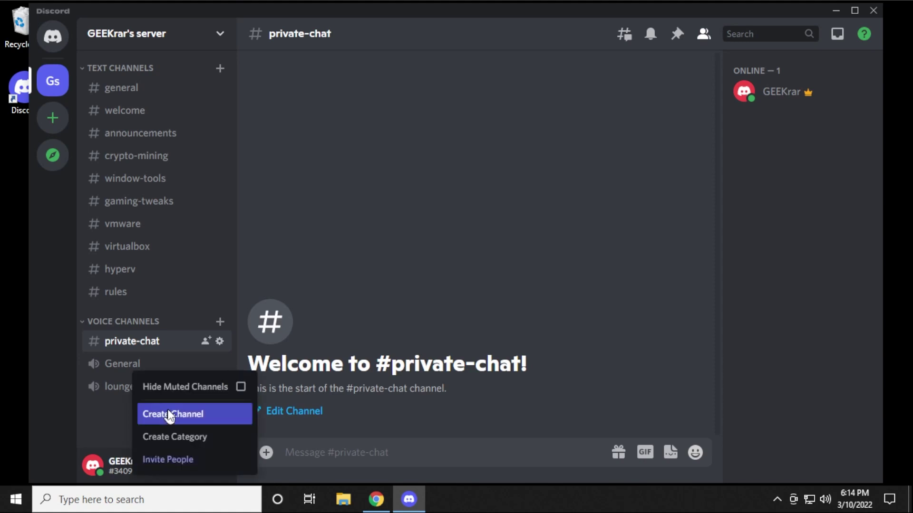
pyautogui.click(196, 444)
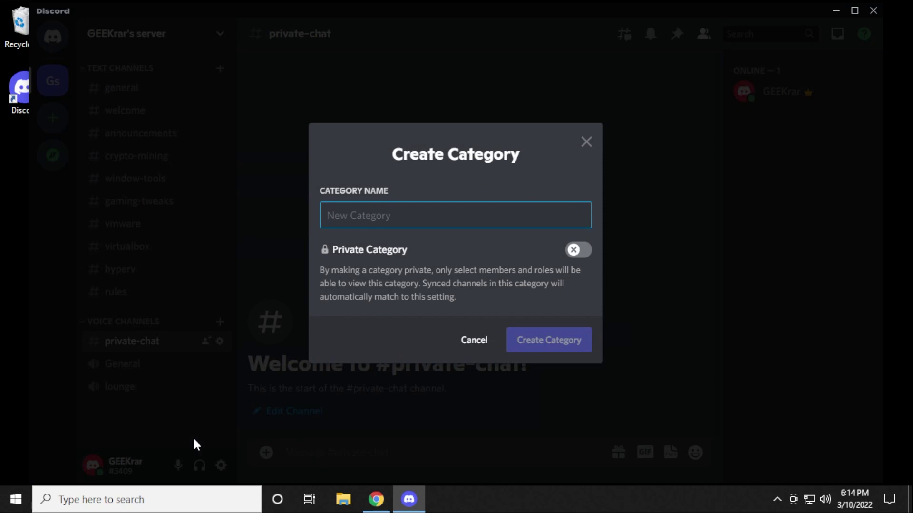
pyautogui.write('Welcome')
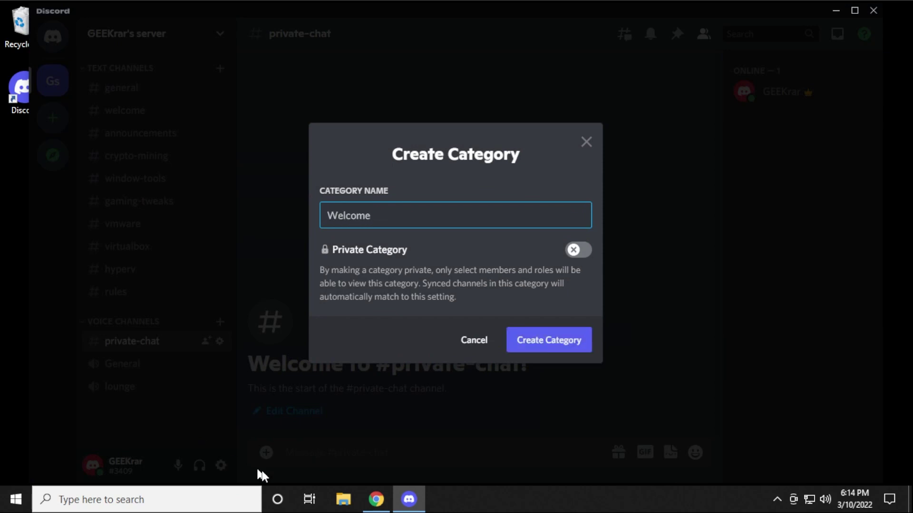
pyautogui.click(525, 343)
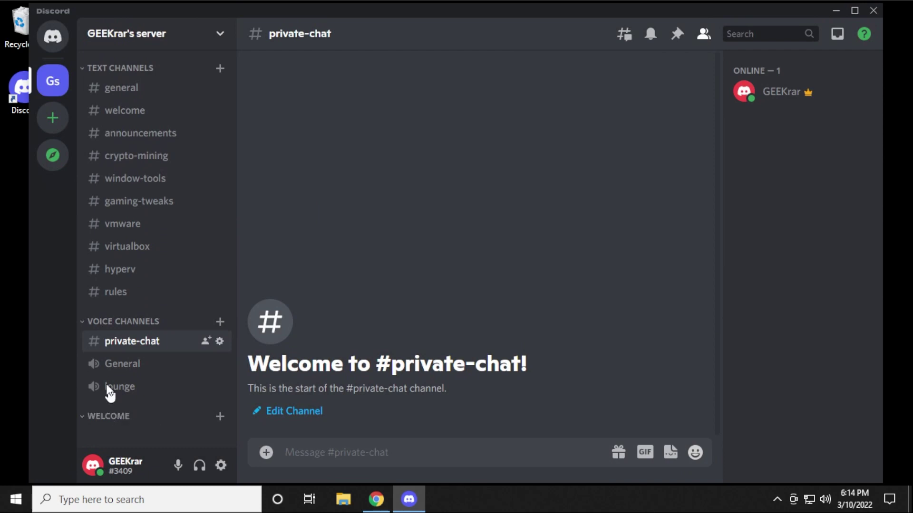
pyautogui.click(82, 321)
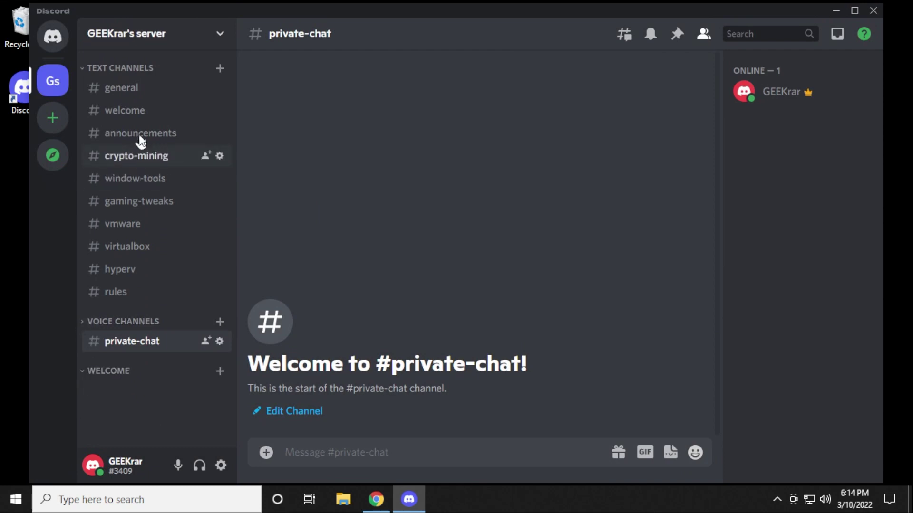
# Step: Move welcome and announcements into Welcome; create VIRTUAL-MACHINES and move hyperv into it
pyautogui.moveTo(131, 117); pyautogui.dragTo(144, 376)
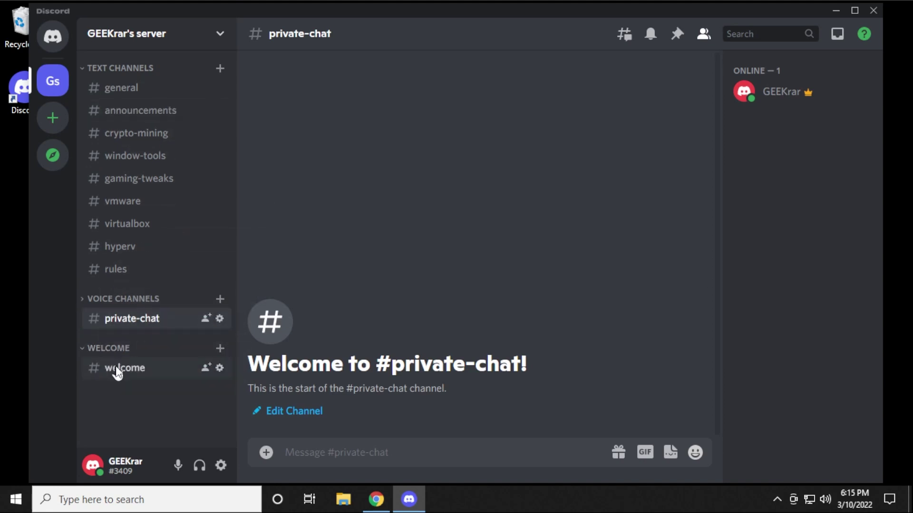
pyautogui.moveTo(145, 111); pyautogui.dragTo(125, 354)
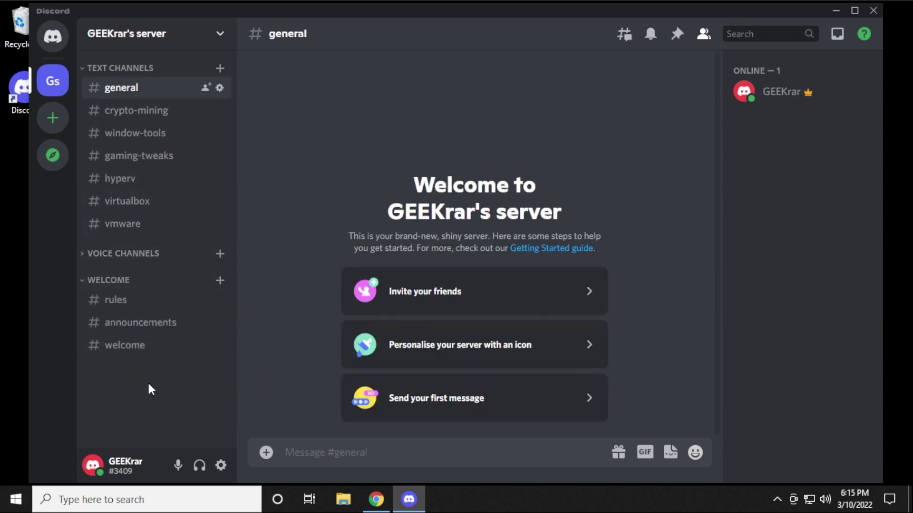
pyautogui.rightClick(148, 382)
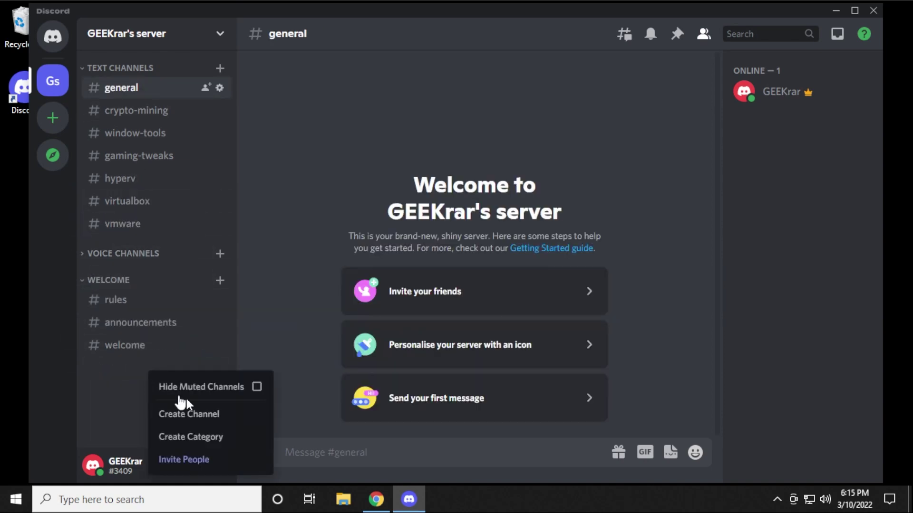
pyautogui.click(226, 438)
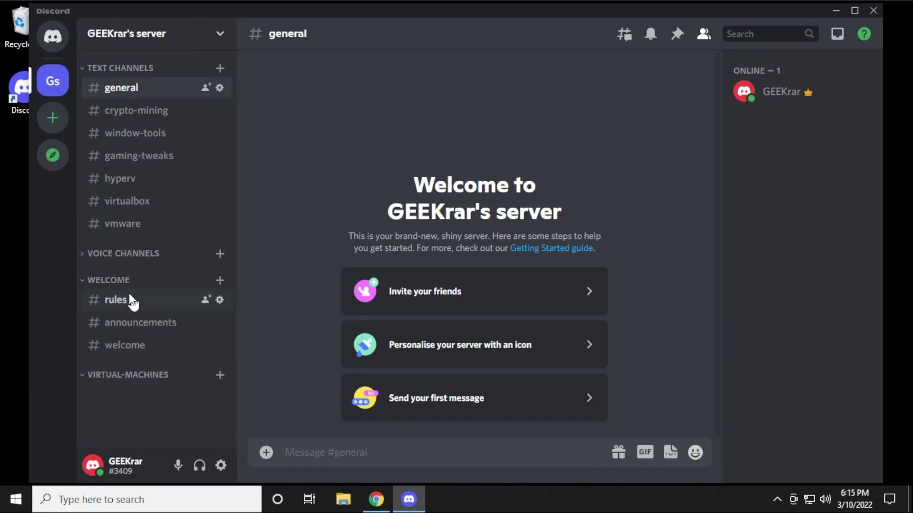
pyautogui.moveTo(128, 182); pyautogui.dragTo(103, 374)
pyautogui.moveTo(102, 372); pyautogui.dragTo(103, 375)
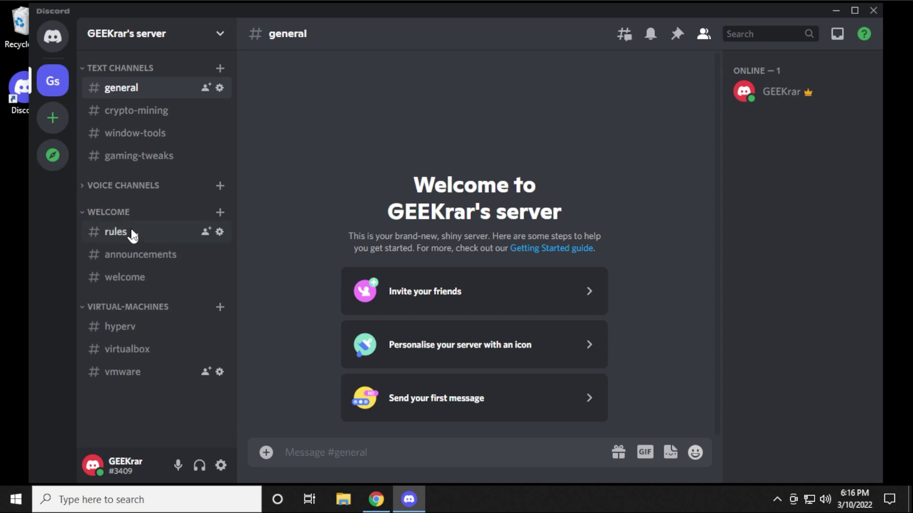
# Step: Delete the window-tools channel from its channel settings
pyautogui.click(88, 213)
pyautogui.click(85, 241)
pyautogui.click(85, 241)
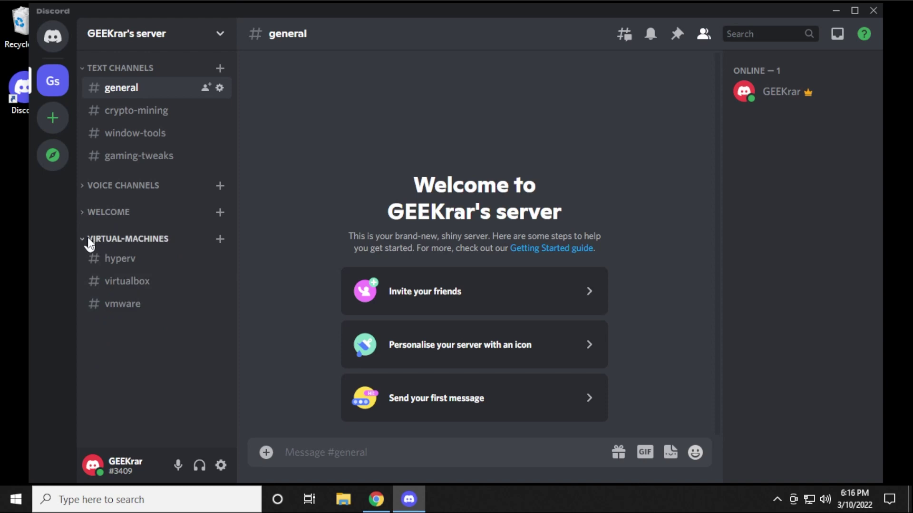
pyautogui.click(87, 238)
pyautogui.click(86, 212)
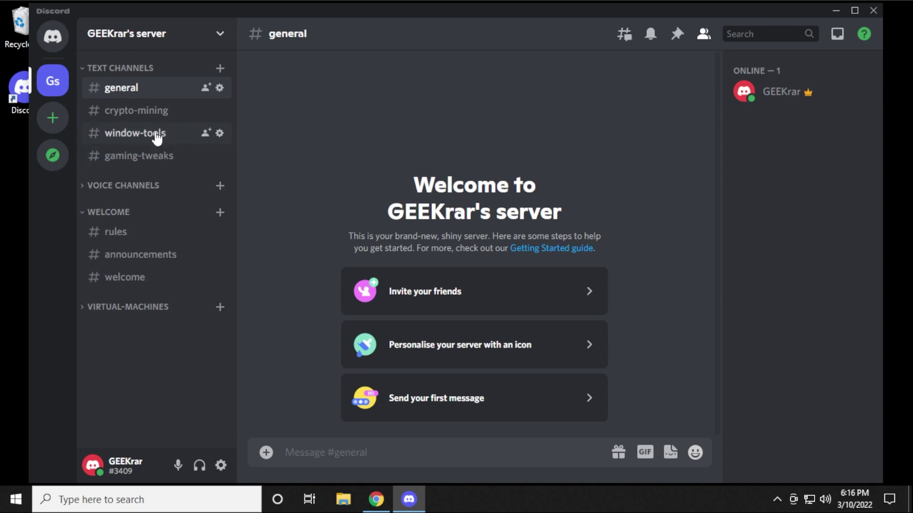
pyautogui.click(220, 133)
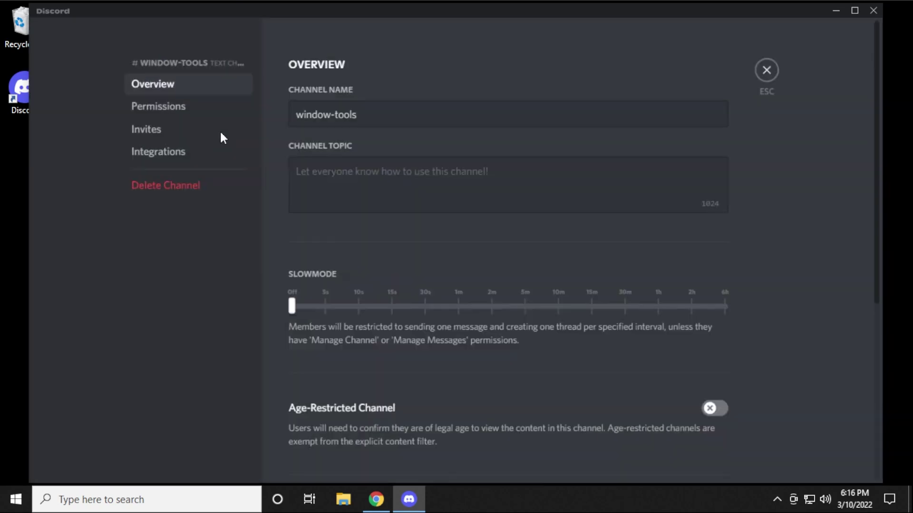
pyautogui.click(166, 190)
pyautogui.press('Return')
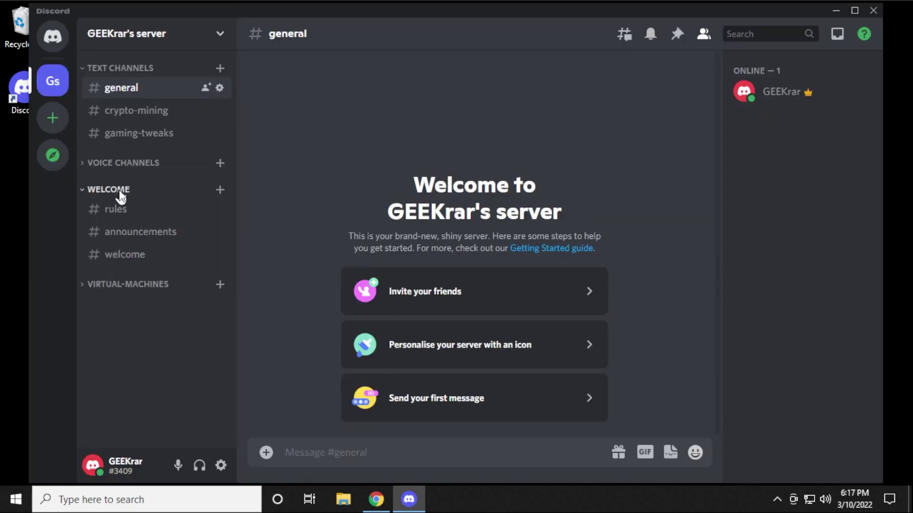
# Step: Create a new category named admin/mod below VIRTUAL-MACHINES
pyautogui.rightClick(119, 190)
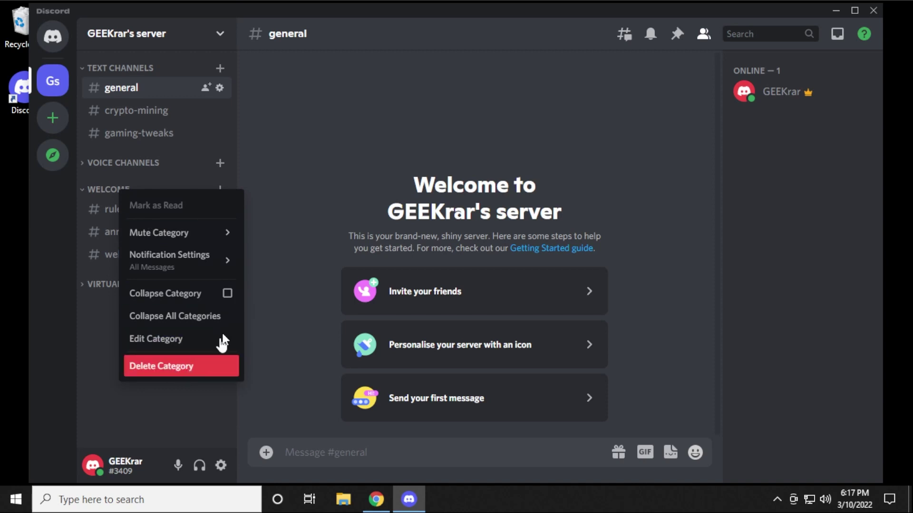
pyautogui.click(288, 215)
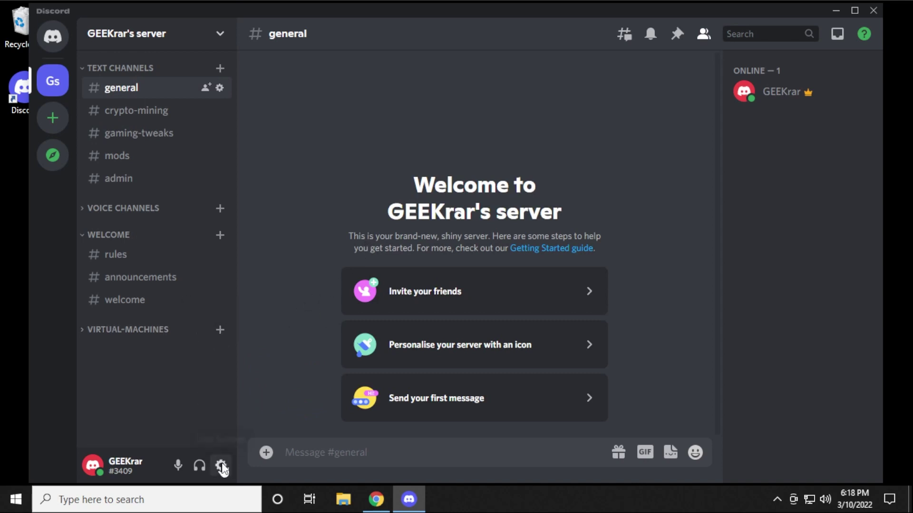
pyautogui.rightClick(165, 398)
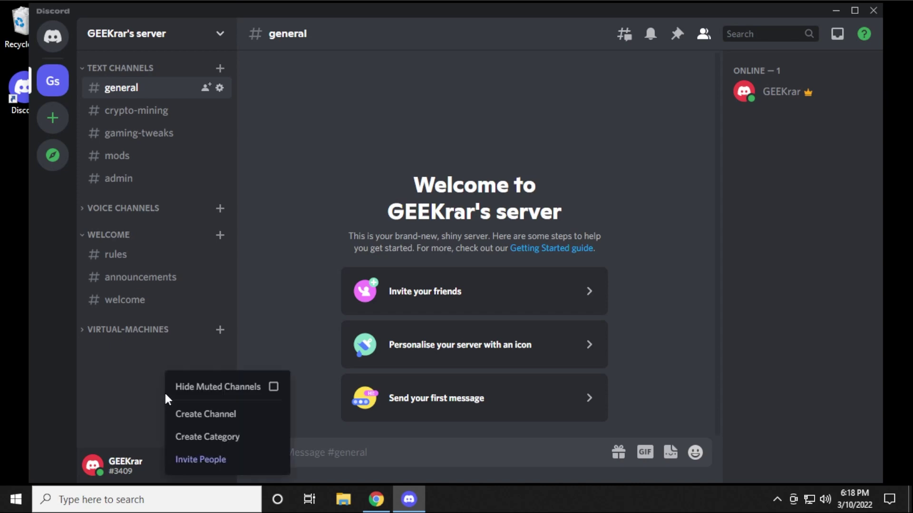
pyautogui.rightClick(178, 398)
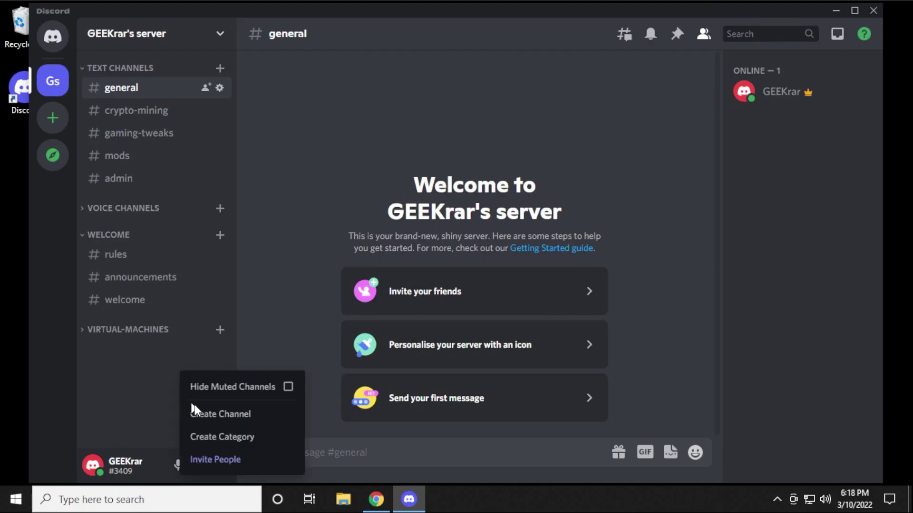
pyautogui.click(228, 436)
pyautogui.write('admin/mod')
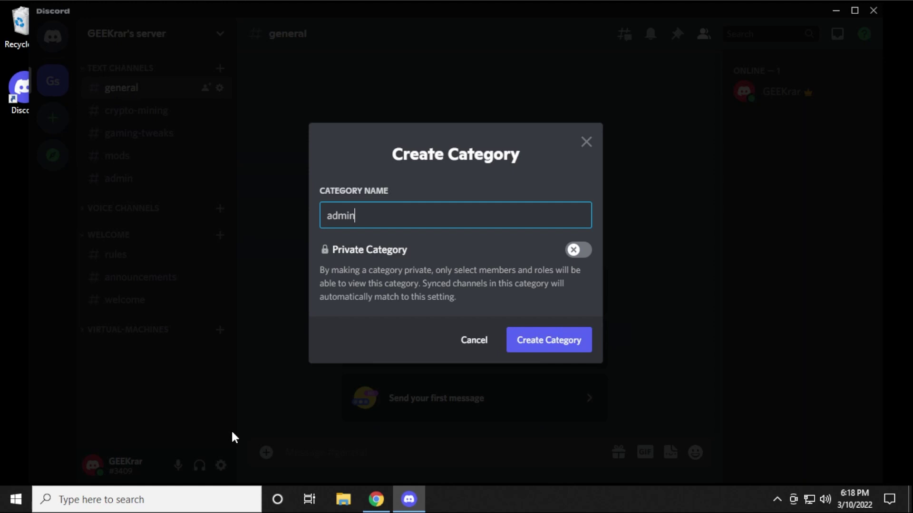
pyautogui.click(534, 345)
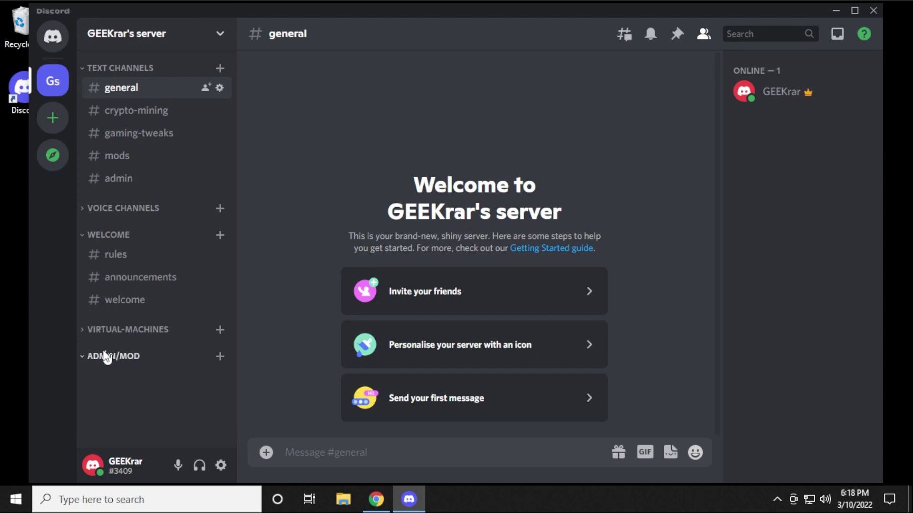
pyautogui.click(128, 358)
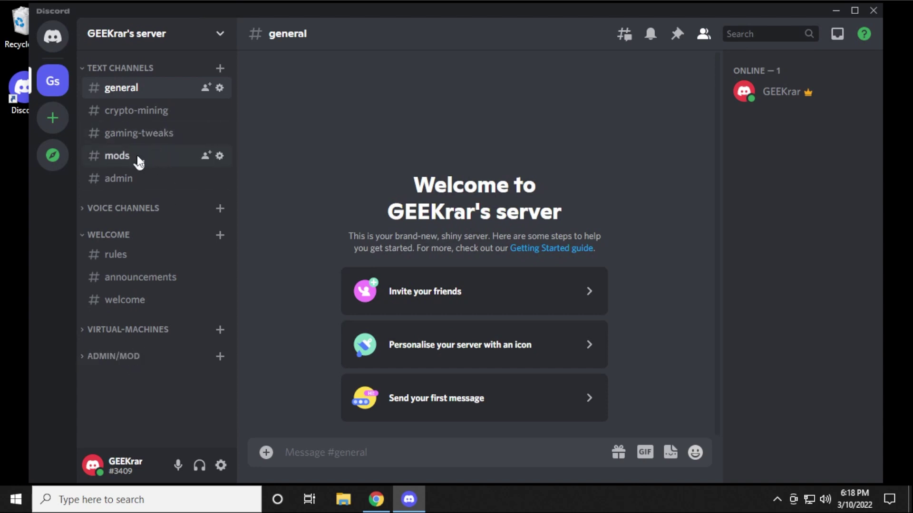
# Step: Move the mods and admin channels into ADMIN/MOD, then order the categories WELCOME, VIRTUAL-MACHINES, TEXT CHANNELS
pyautogui.moveTo(139, 162); pyautogui.dragTo(142, 347)
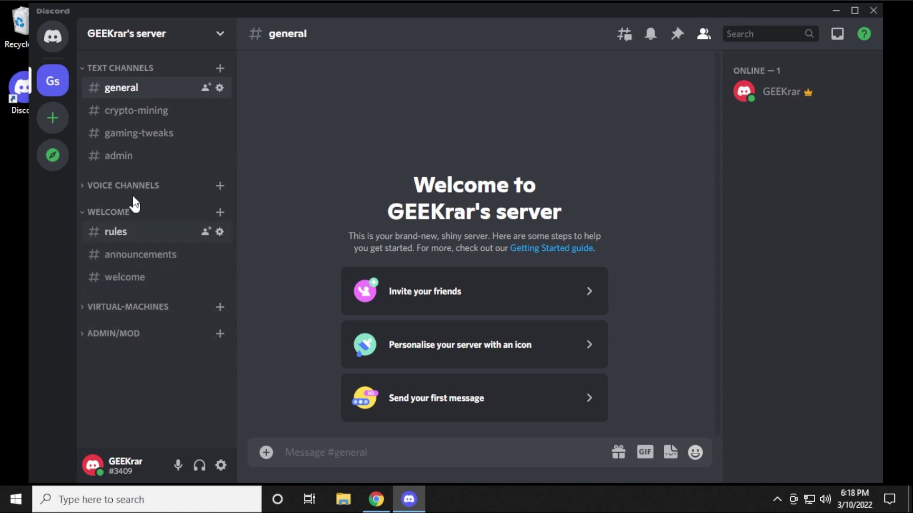
pyautogui.moveTo(134, 157); pyautogui.dragTo(137, 329)
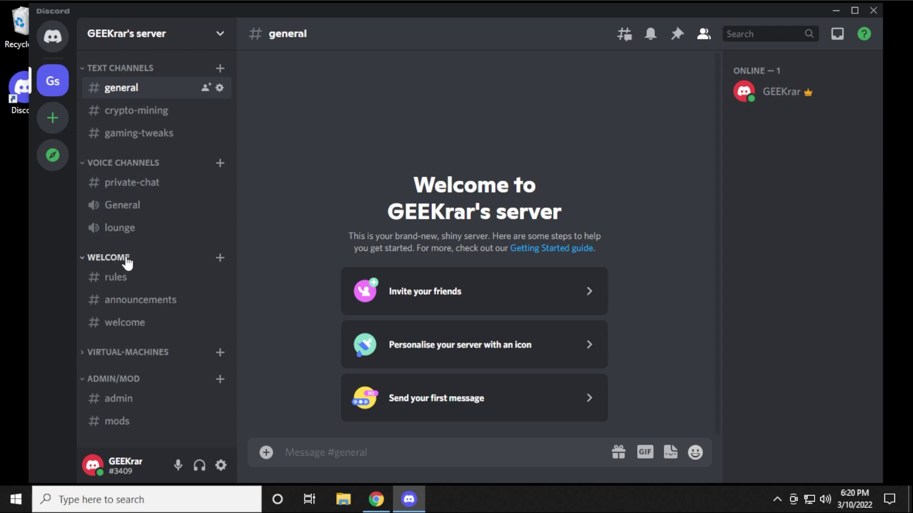
pyautogui.moveTo(120, 263); pyautogui.dragTo(120, 68)
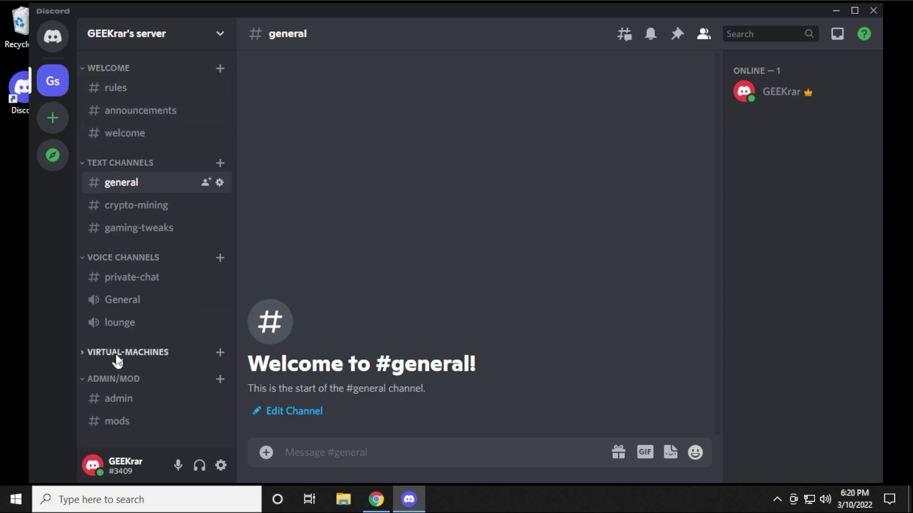
pyautogui.moveTo(118, 357); pyautogui.dragTo(115, 156)
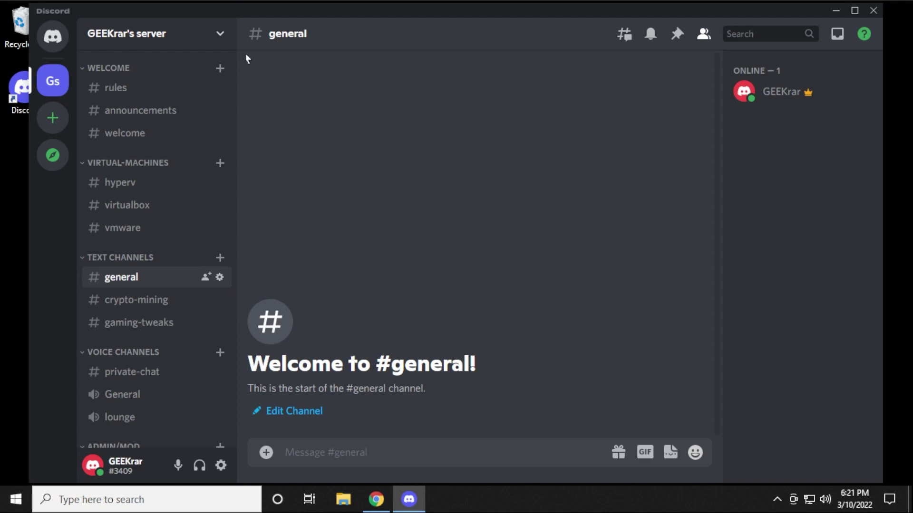
pyautogui.click(221, 35)
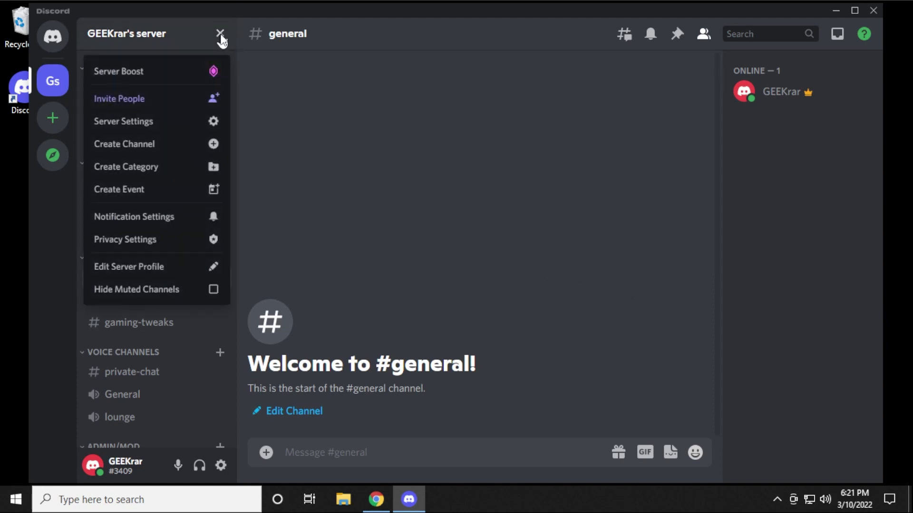
# Step: Go to the server's Roles settings and create a new role
pyautogui.click(141, 119)
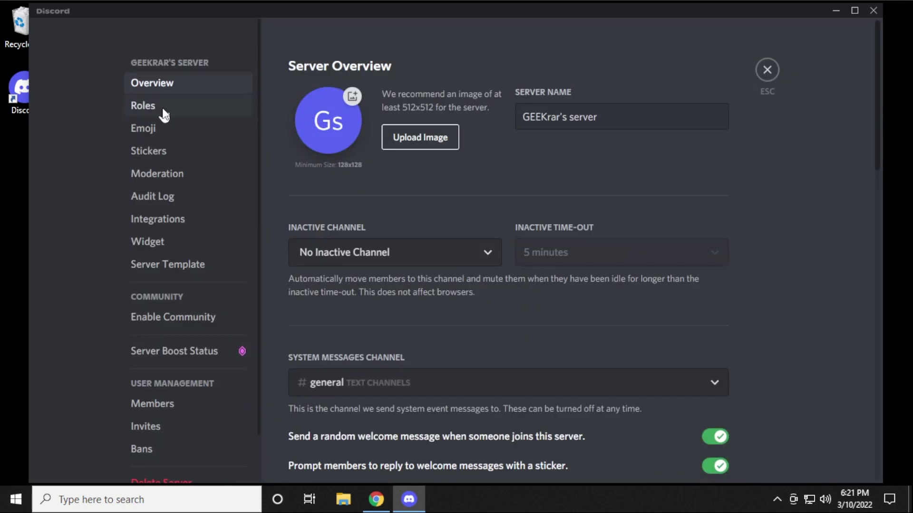
pyautogui.click(163, 110)
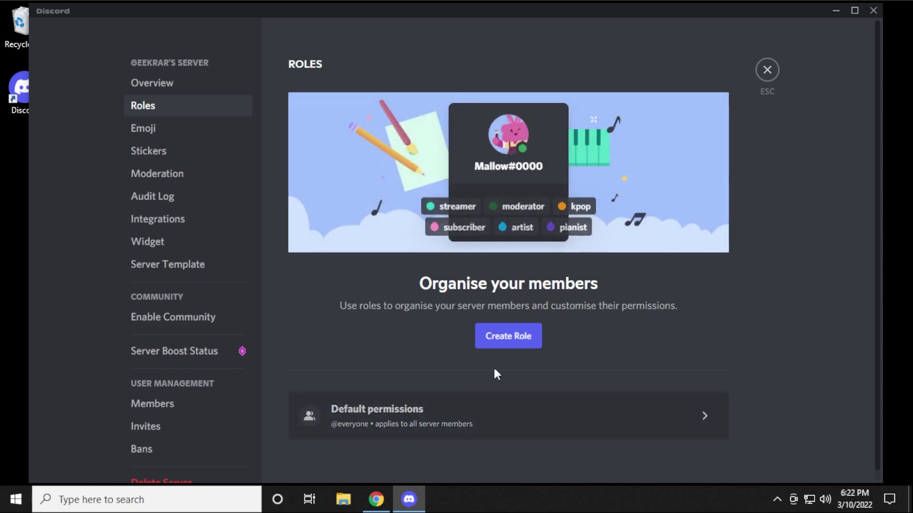
pyautogui.click(506, 337)
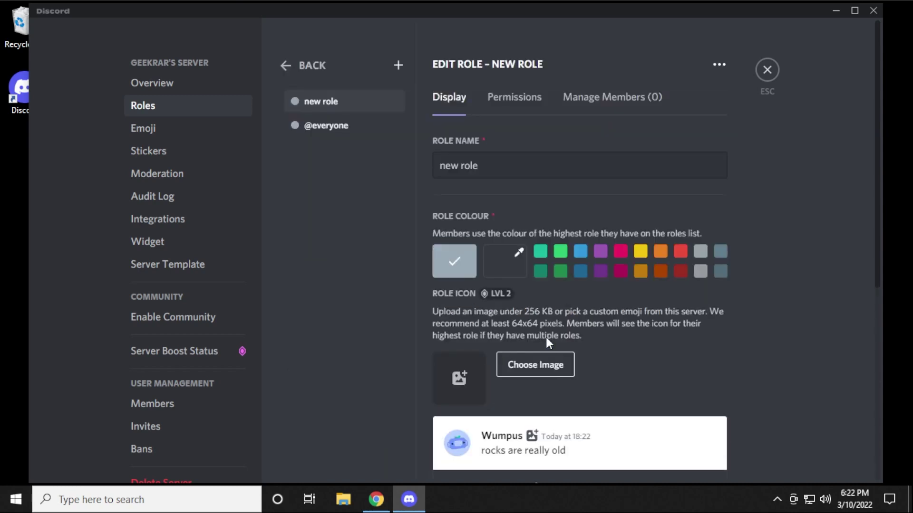
# Step: Rename the new role to Mode, colour it teal, display its members separately, and save
pyautogui.moveTo(512, 164); pyautogui.dragTo(423, 161)
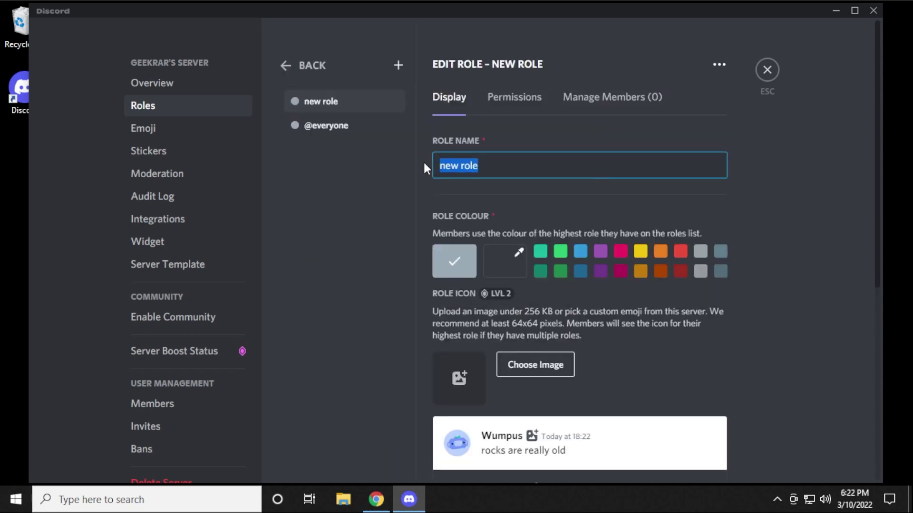
pyautogui.write('Mode')
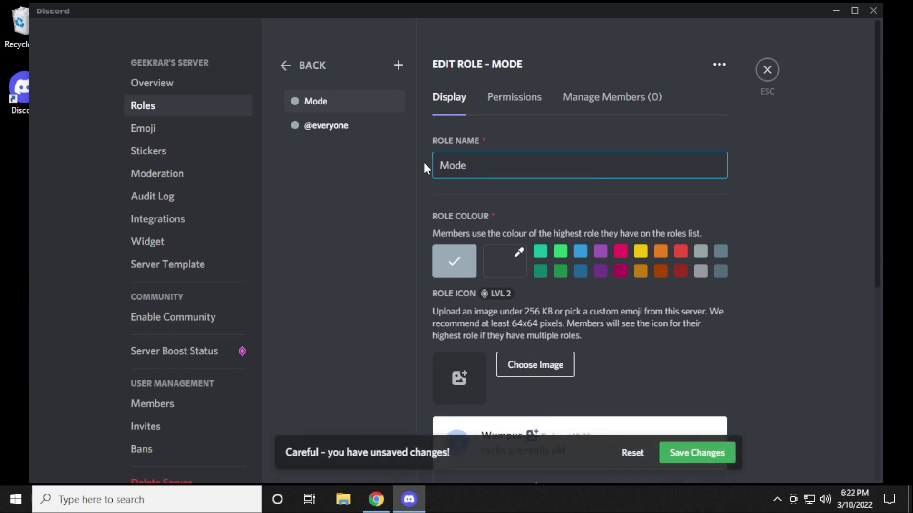
pyautogui.click(540, 251)
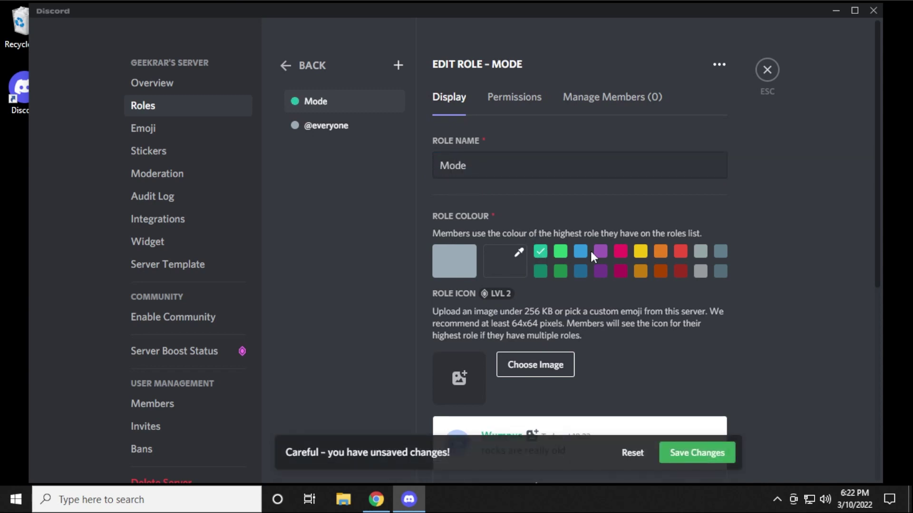
pyautogui.scroll(-5, 758, 236)
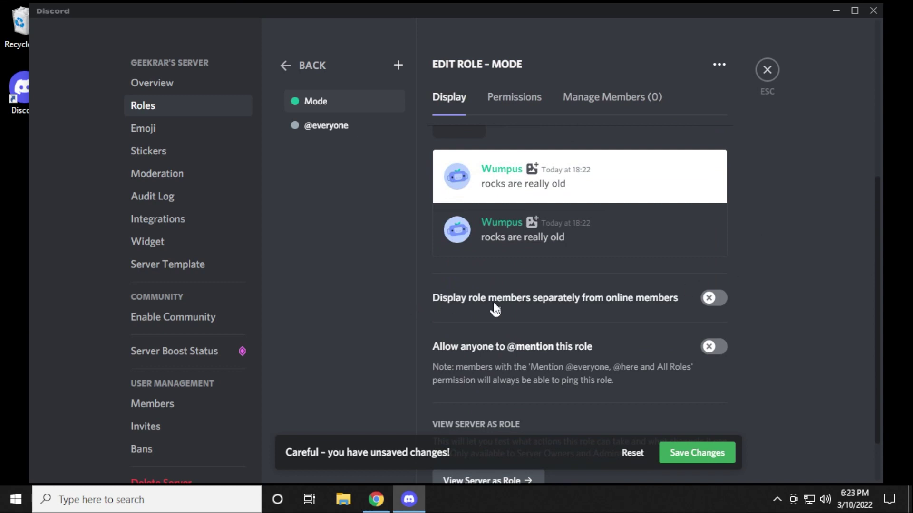
pyautogui.click(713, 298)
pyautogui.scroll(-2, 717, 447)
pyautogui.click(719, 447)
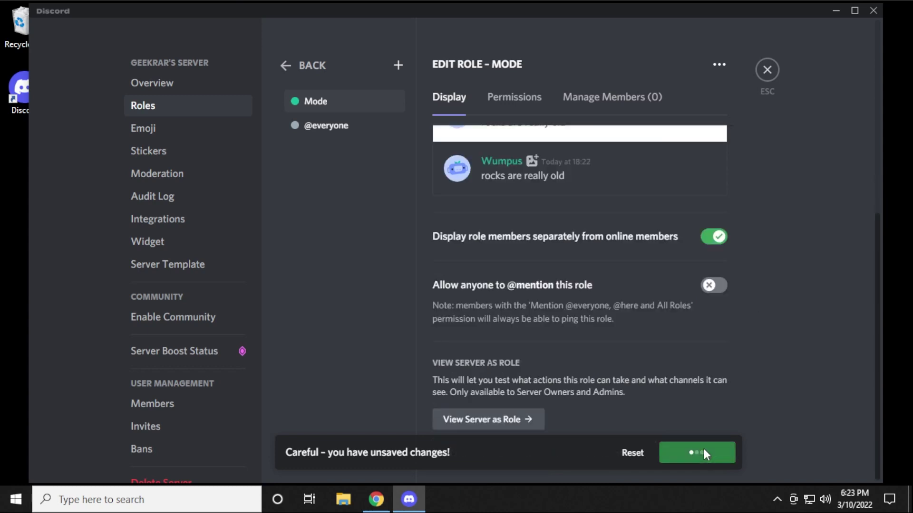
pyautogui.scroll(1, 726, 424)
pyautogui.scroll(5, 726, 424)
pyautogui.scroll(-1, 718, 409)
pyautogui.scroll(1, 723, 410)
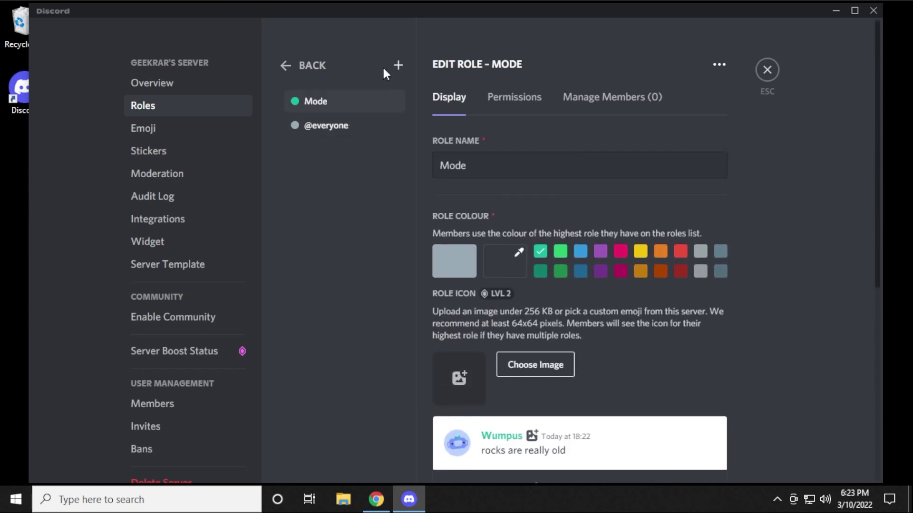
# Step: Add another role named Admin and return to the roles list
pyautogui.click(398, 65)
pyautogui.write('Admin')
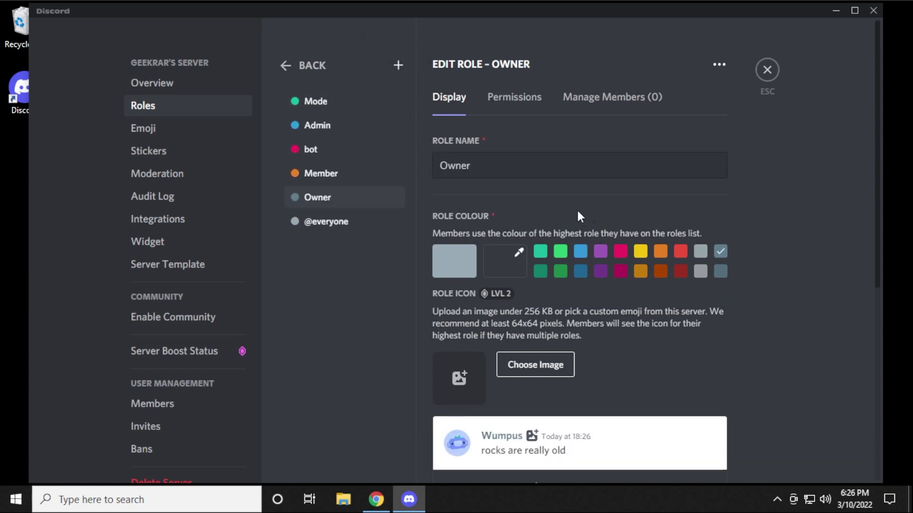
pyautogui.click(291, 66)
# Step: Exit settings and give the server owner the Owner, Mode and Admin roles from the member list
pyautogui.click(762, 73)
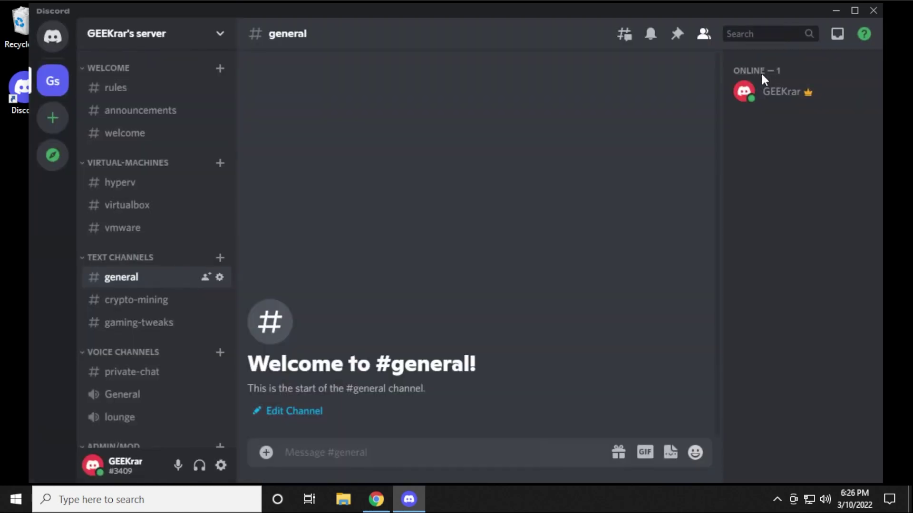
pyautogui.rightClick(781, 104)
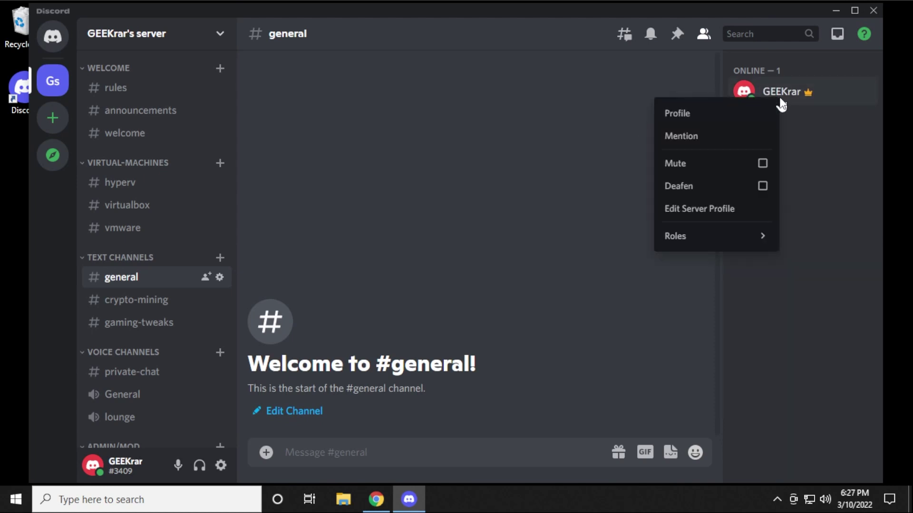
pyautogui.moveTo(738, 244)
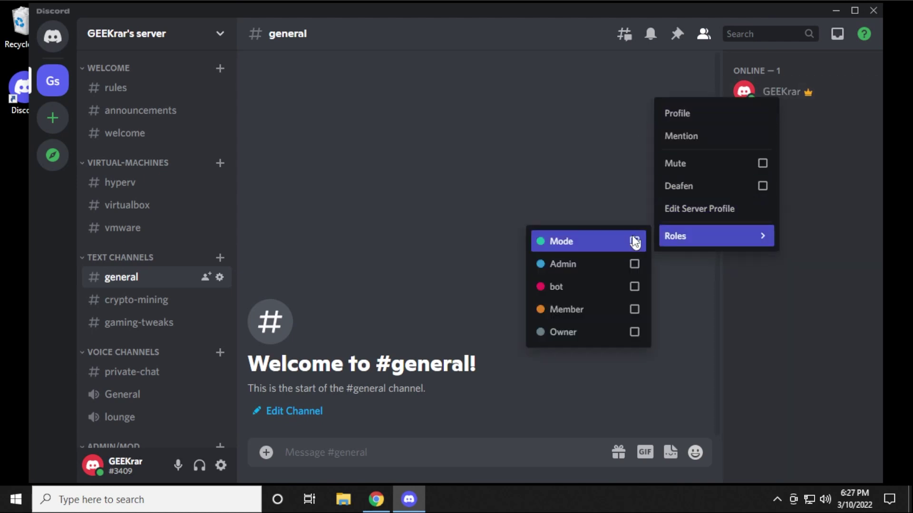
pyautogui.click(635, 333)
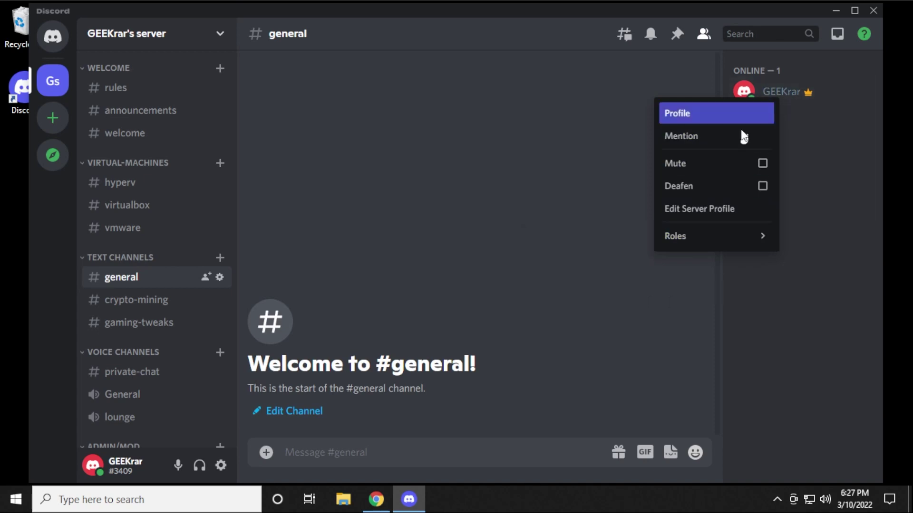
pyautogui.moveTo(708, 236)
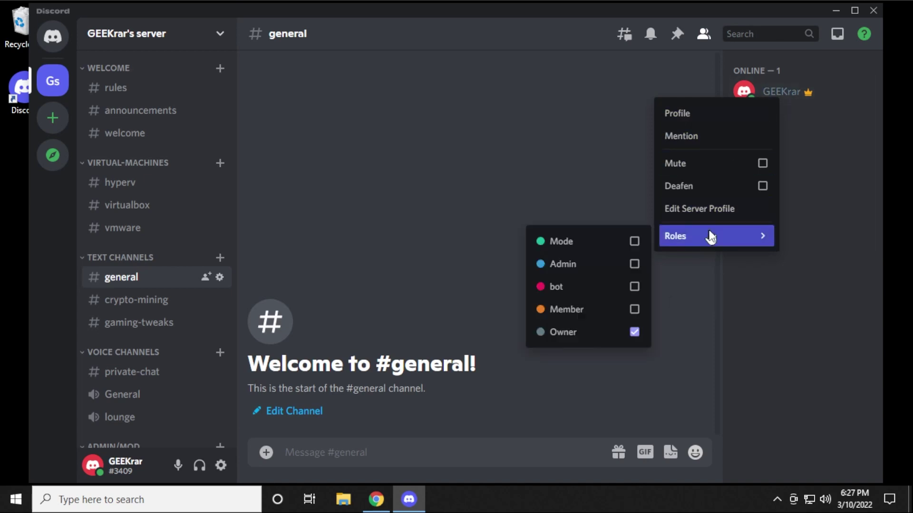
pyautogui.click(598, 245)
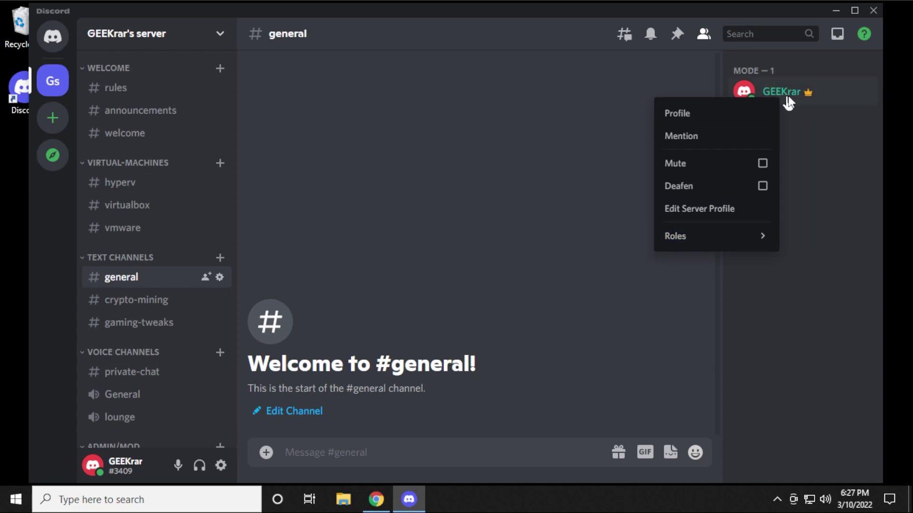
pyautogui.moveTo(708, 236)
pyautogui.click(598, 263)
pyautogui.click(635, 332)
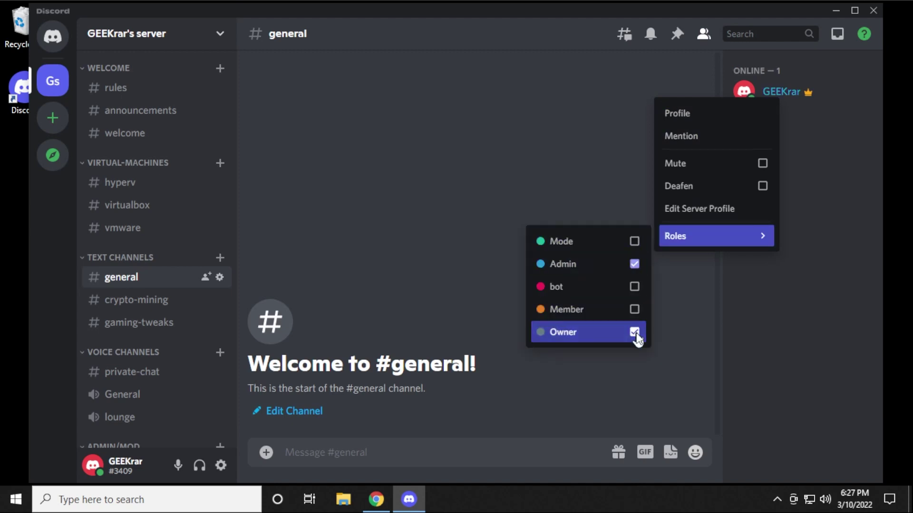
pyautogui.click(809, 124)
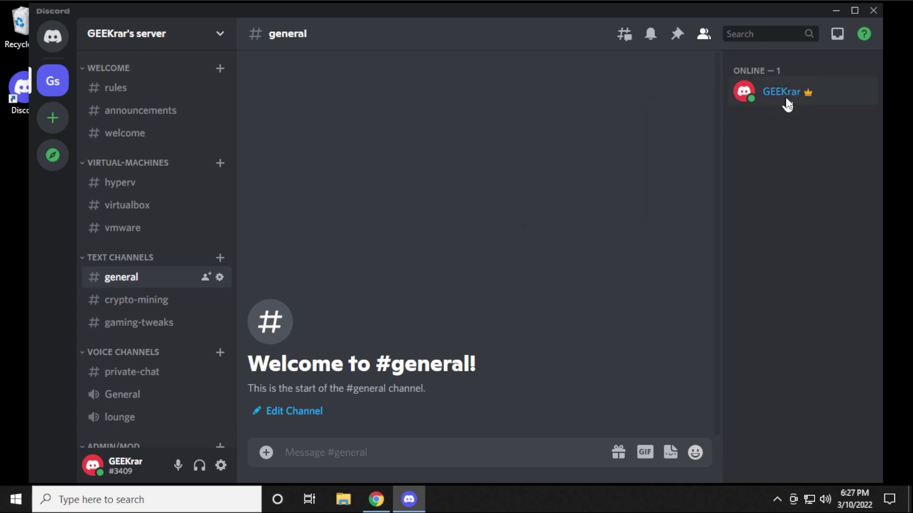